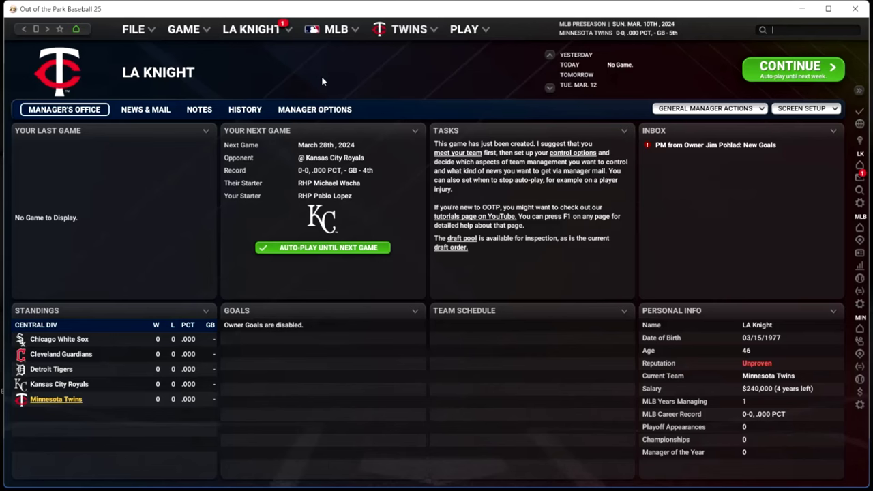
- Open Game Settings from the GAME menu, landing on the Global Settings page
left_click(182, 29)
left_click(225, 181)
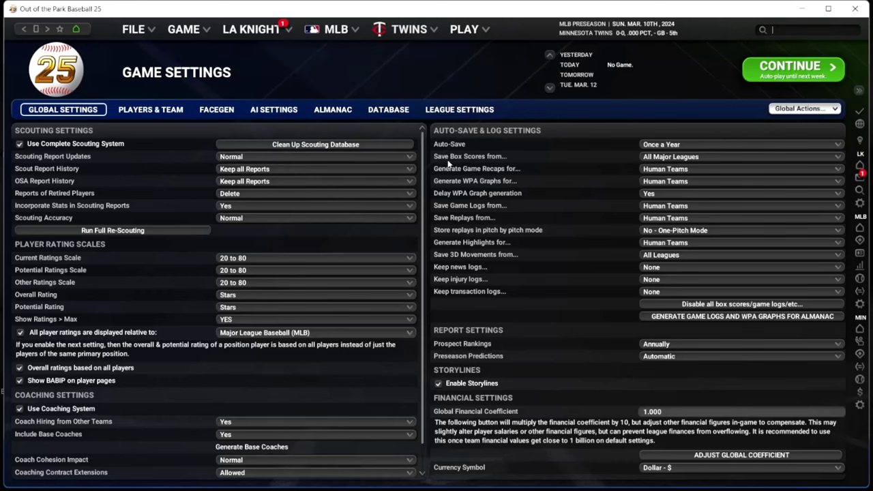
- Set OSA Report History to 'Keep one Report per Season', leaving Scouting Accuracy at Normal
left_click(237, 181)
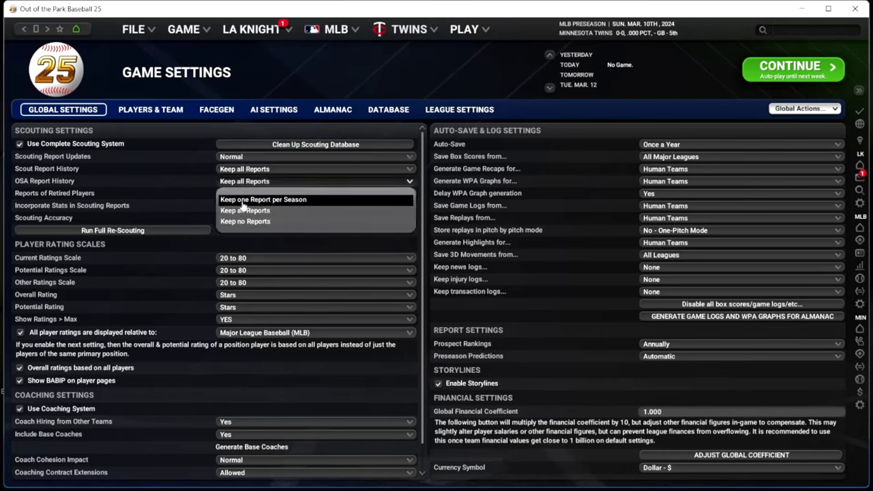
left_click(243, 201)
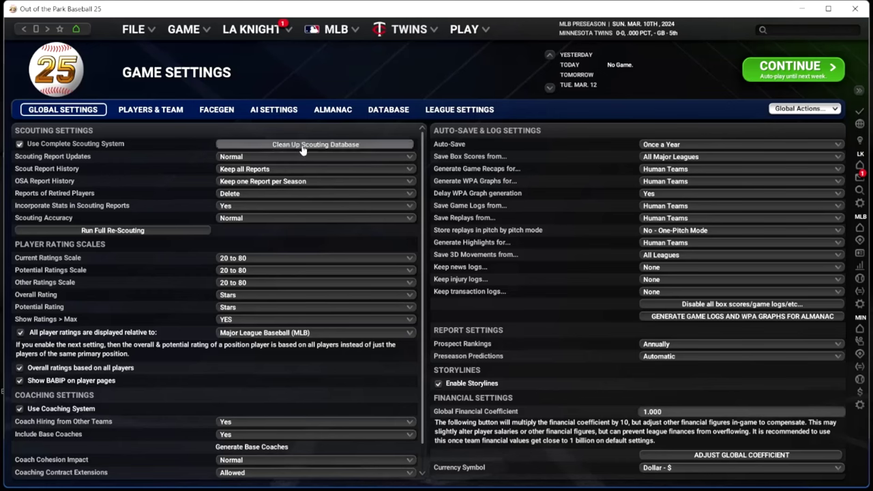
left_click(249, 220)
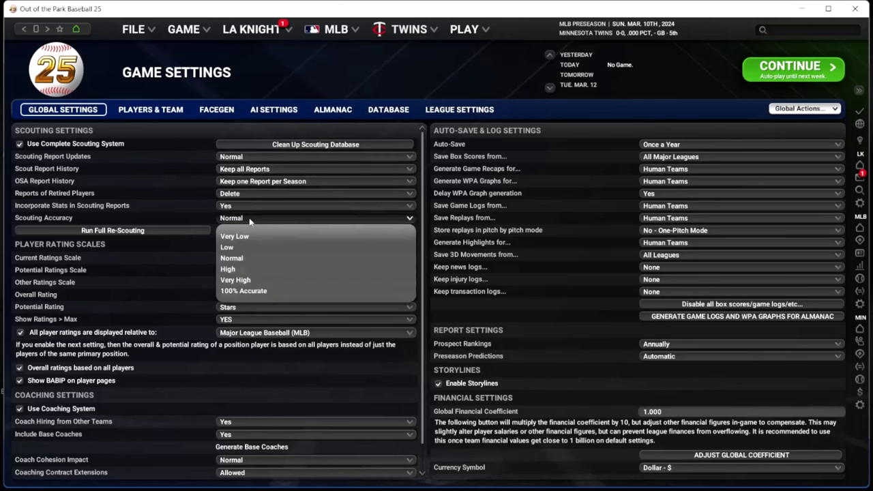
left_click(178, 198)
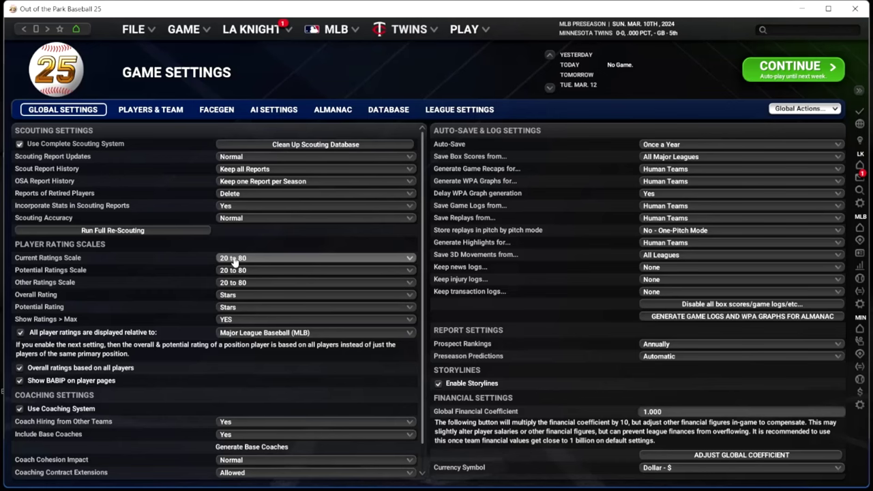
- Set both Overall and Potential Rating displays to 'Values 20 to 80 (Increments of 5)'
left_click(234, 298)
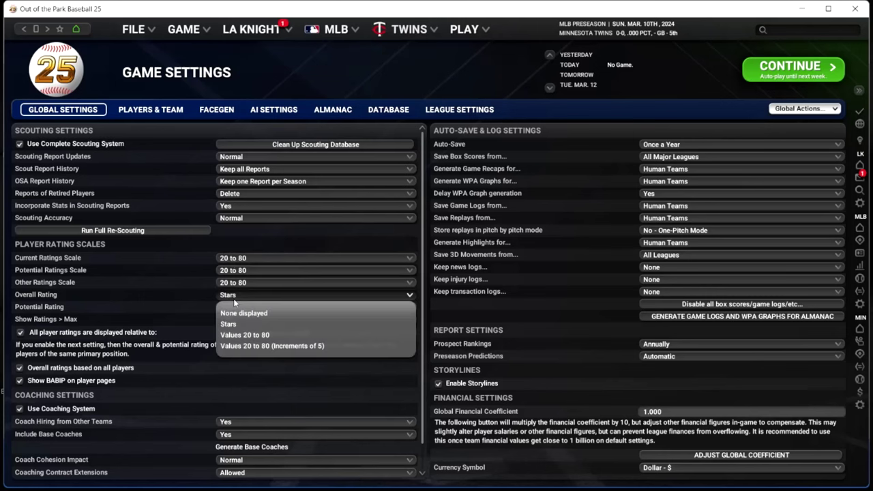
left_click(264, 347)
left_click(257, 307)
left_click(262, 359)
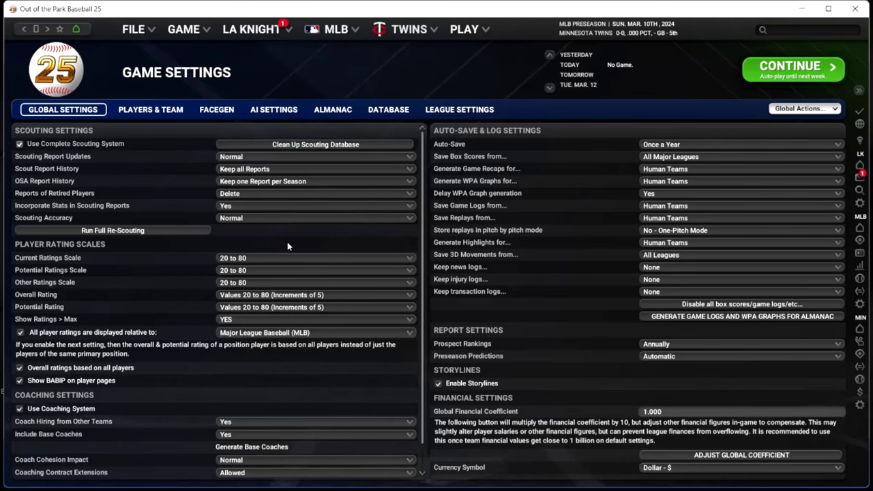
left_click(293, 294)
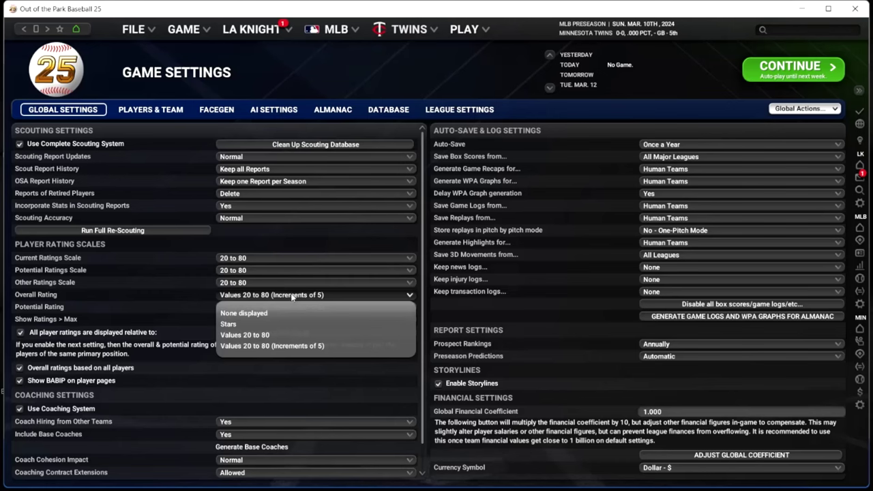
left_click(279, 230)
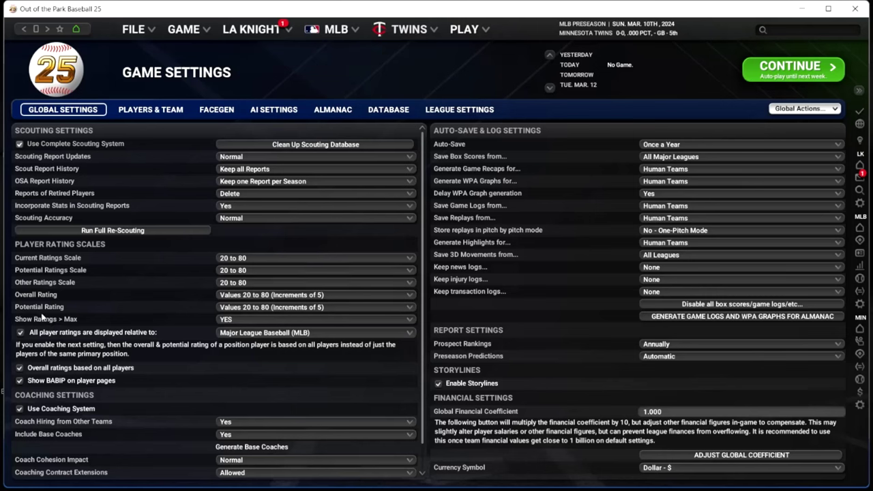
- Set Show Ratings > Max to 'No, cut off' and keep ratings relative to MLB
left_click(264, 323)
left_click(231, 343)
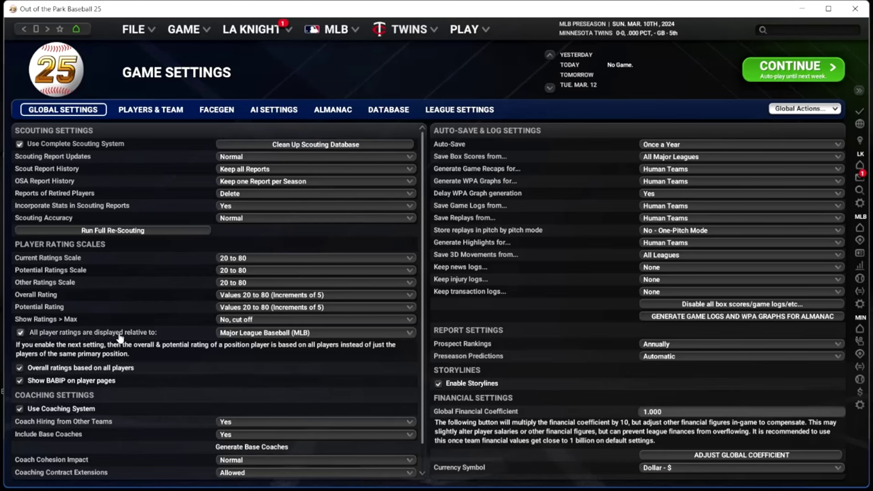
left_click(263, 333)
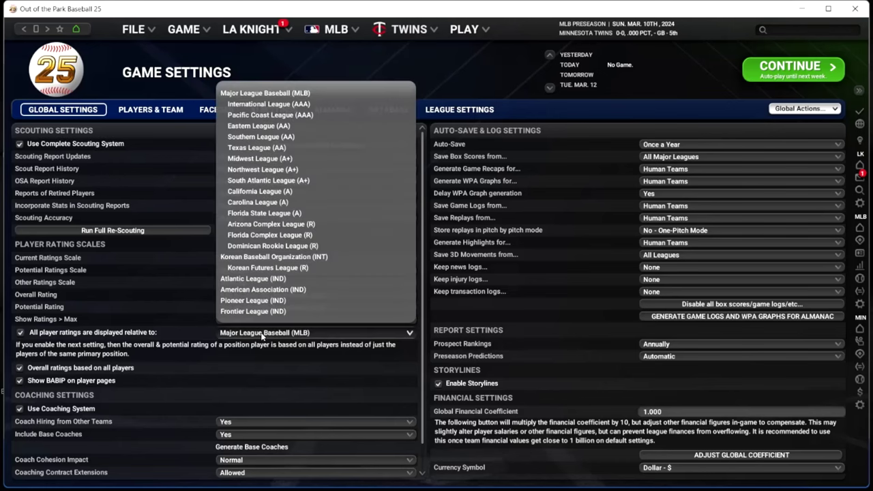
left_click(186, 297)
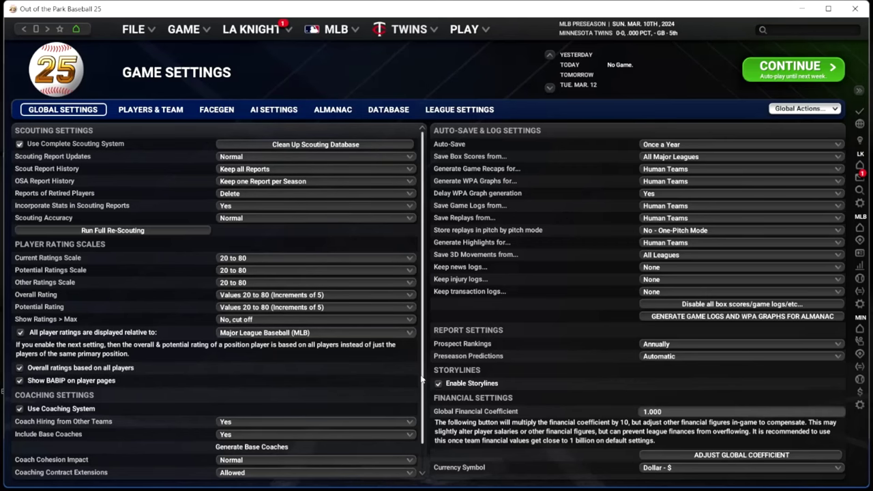
scroll(424, 393, "down", 1)
left_click_drag(424, 388, 424, 378)
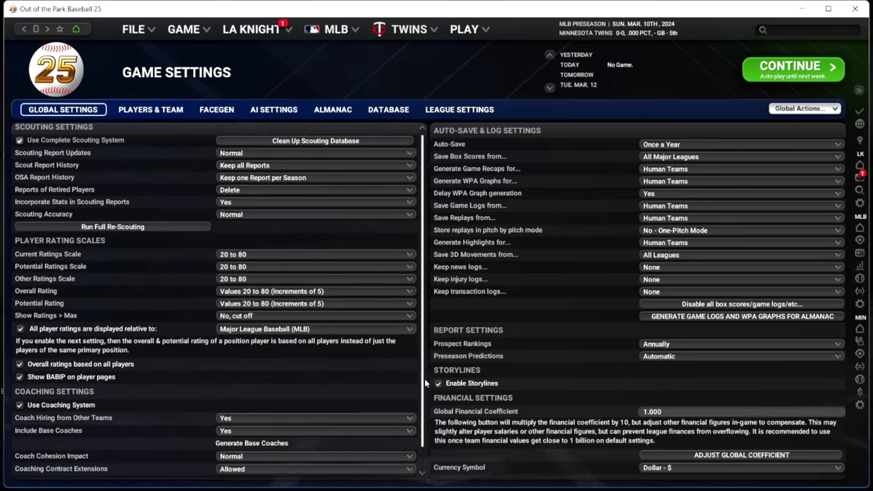
scroll(424, 378, "down", 2)
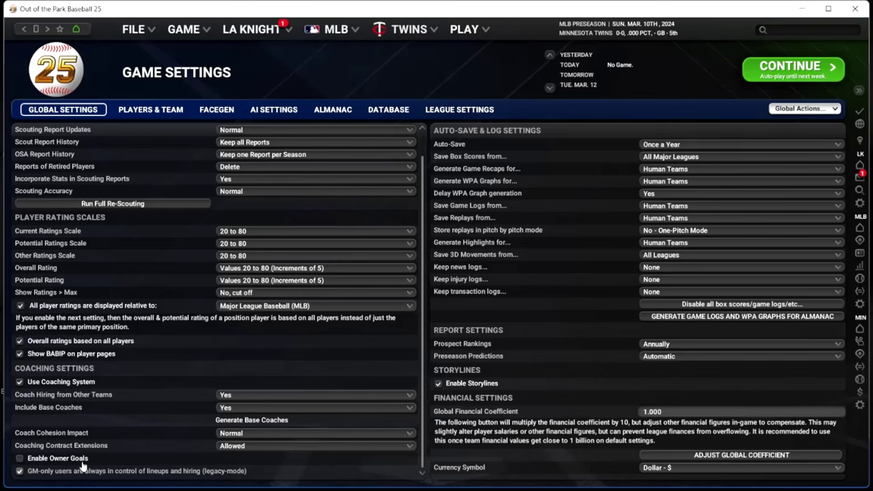
- Set the auto-save frequency to Once a Month
left_click(680, 145)
left_click(678, 171)
left_click(679, 144)
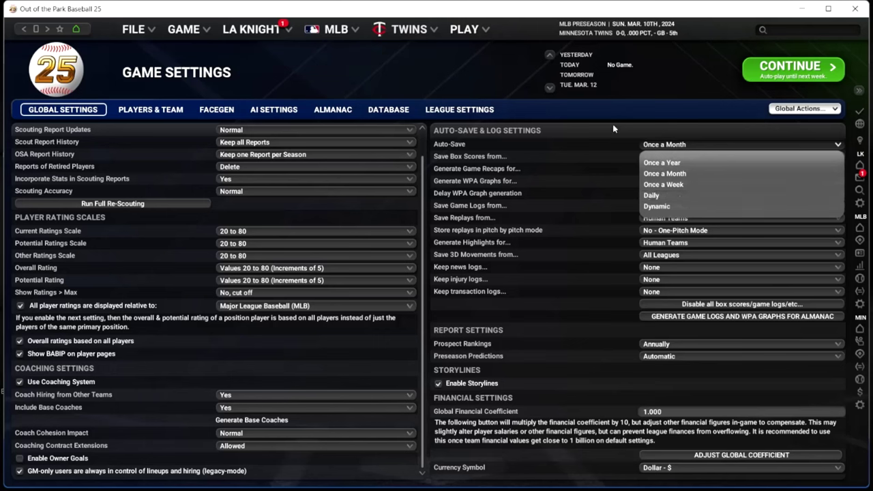
left_click(613, 128)
left_click(684, 145)
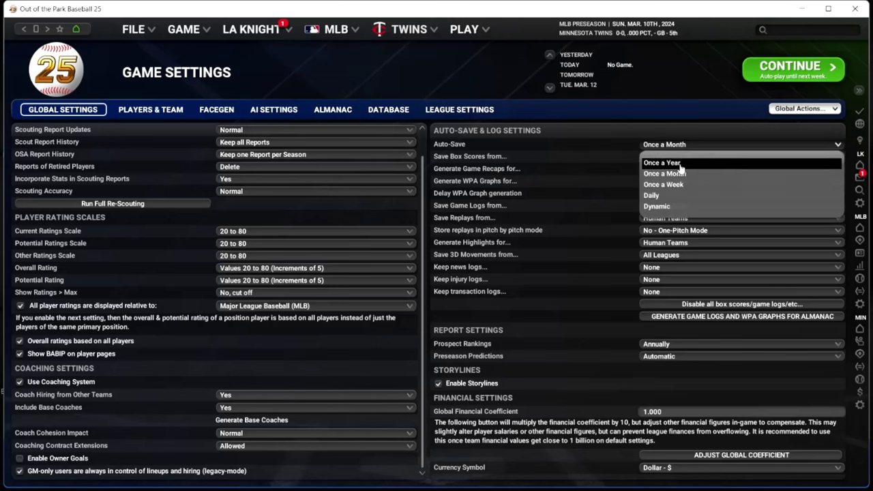
left_click(590, 137)
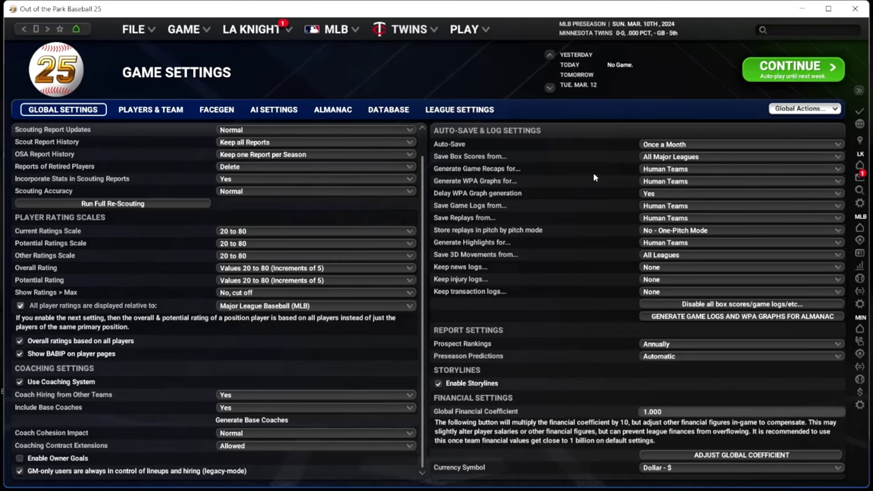
- Save box scores only for human teams and stop generating game recaps
left_click(689, 157)
left_click(688, 222)
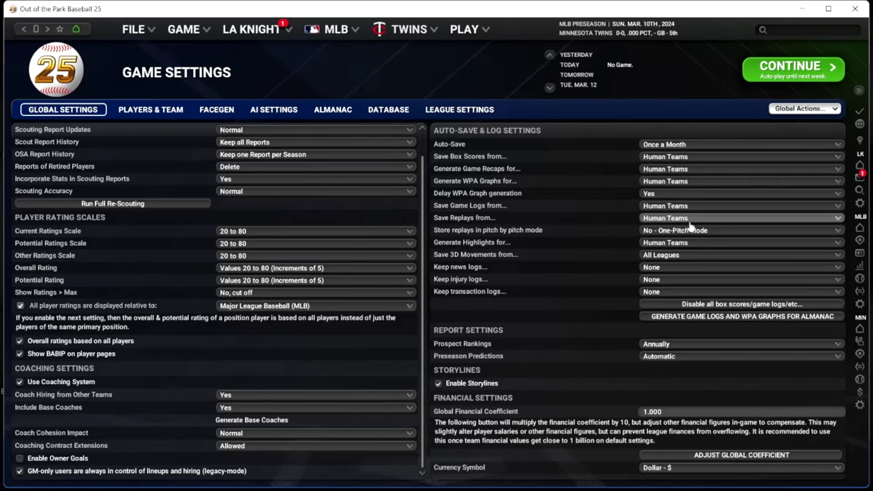
left_click(654, 171)
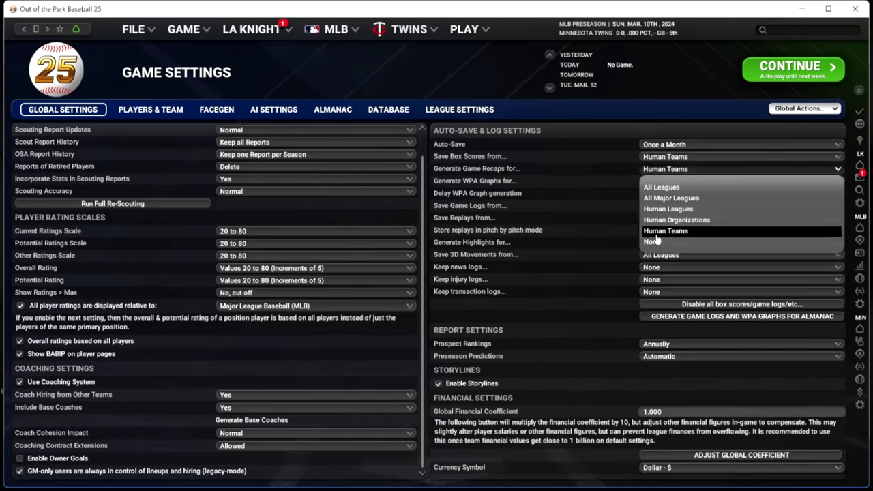
left_click(653, 242)
- Set WPA graphs, game logs, replays, highlights and 3D movements all to None
left_click(653, 184)
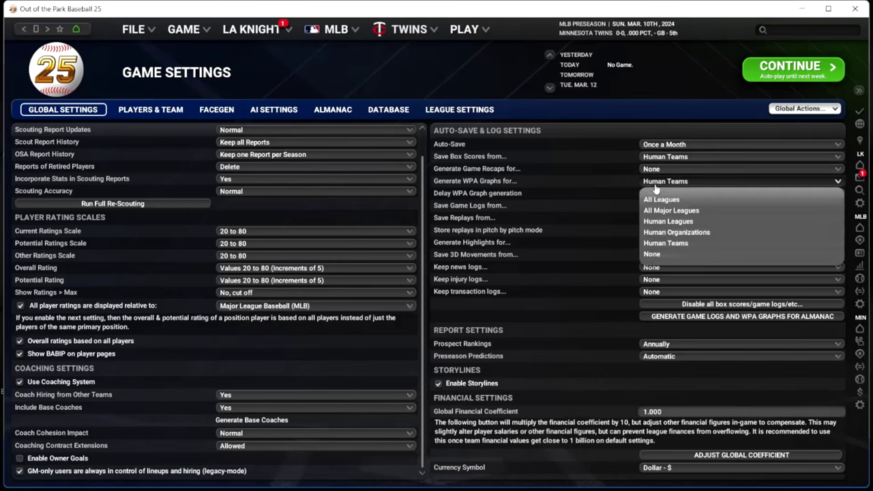
left_click(665, 254)
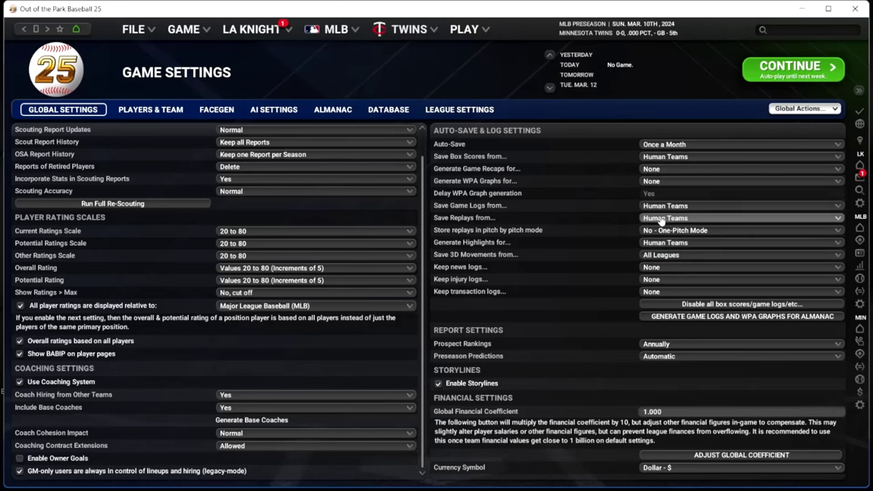
left_click(668, 206)
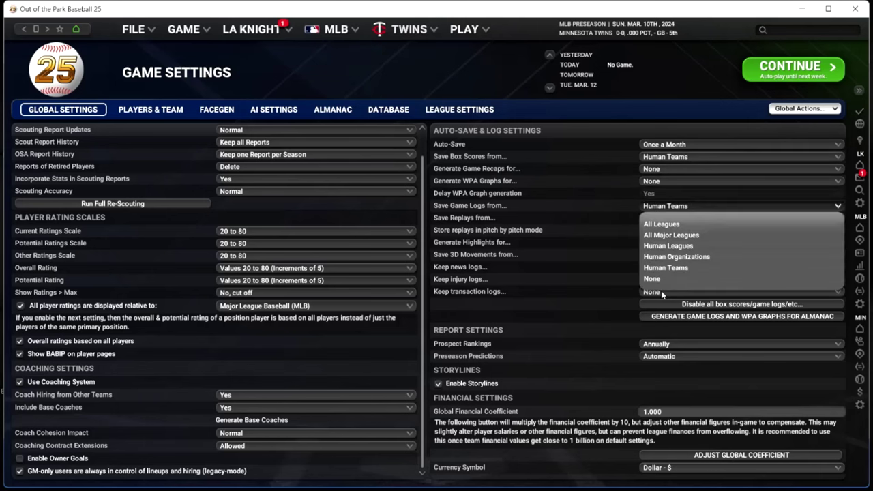
left_click(665, 280)
left_click(665, 218)
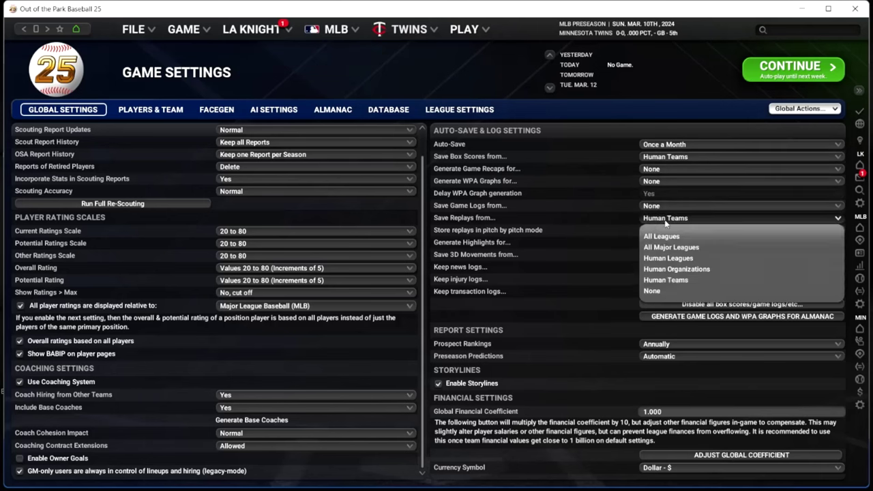
left_click(664, 300)
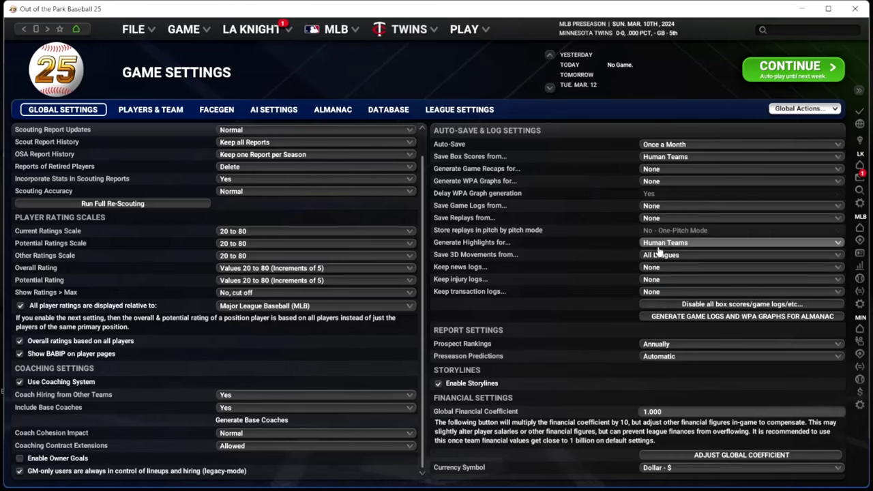
left_click(660, 243)
left_click(657, 324)
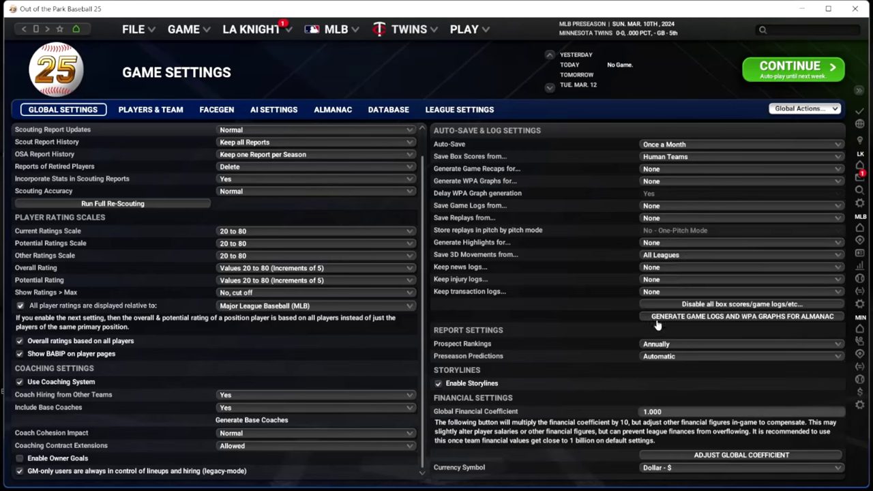
left_click(665, 256)
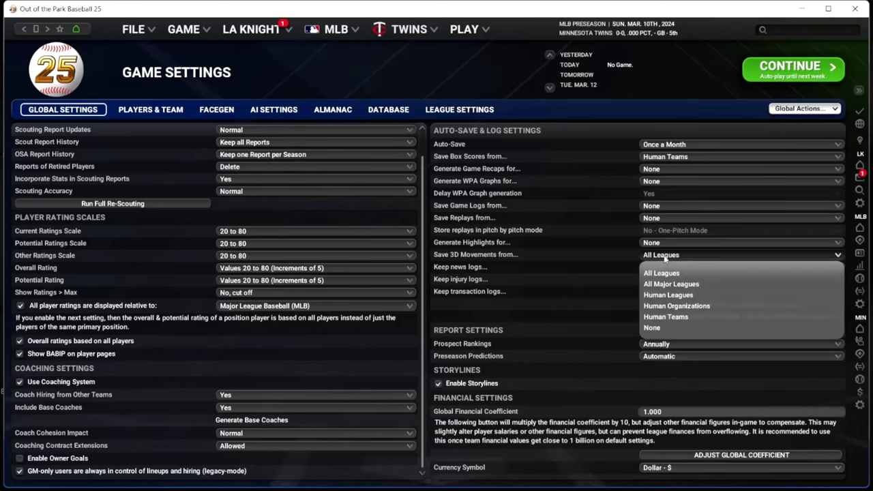
left_click(662, 327)
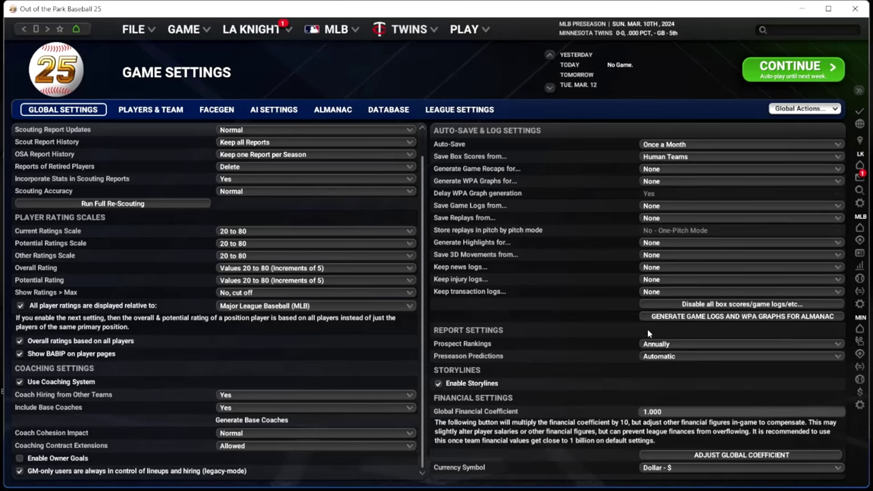
- Check the Prospect Rankings options and leave updates at Annually
left_click(692, 344)
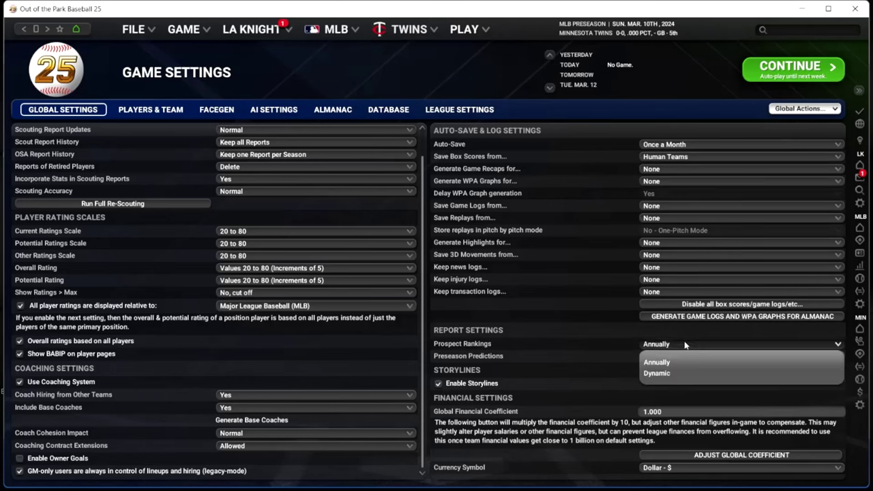
left_click(617, 340)
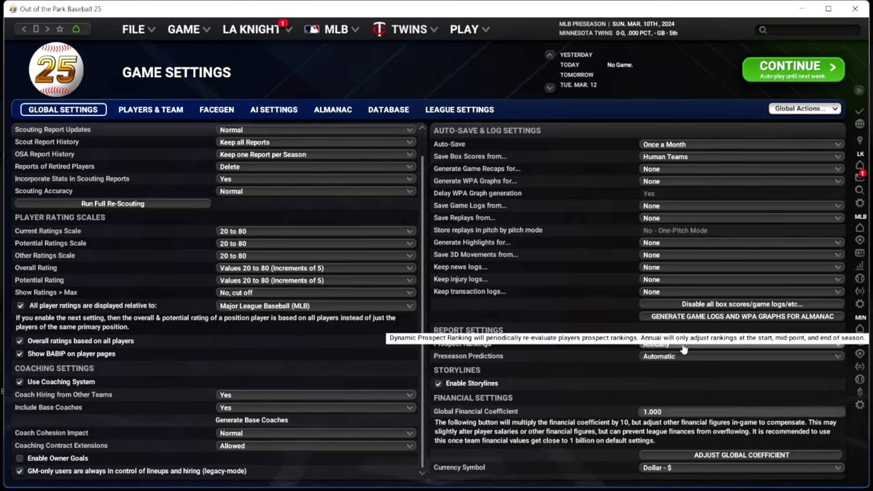
left_click(683, 346)
left_click(585, 345)
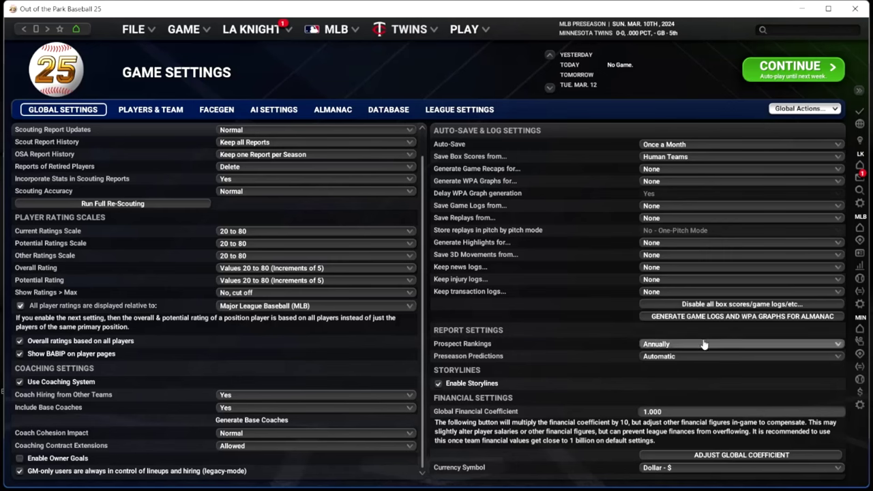
left_click(705, 344)
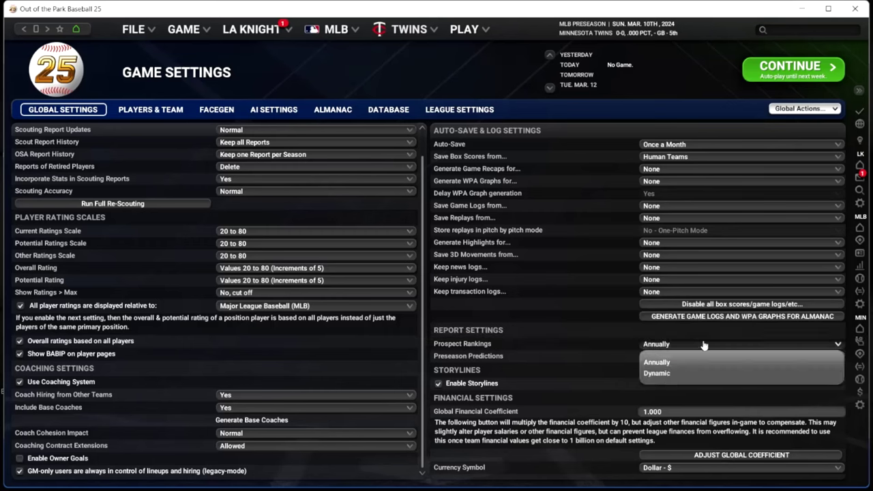
left_click(587, 332)
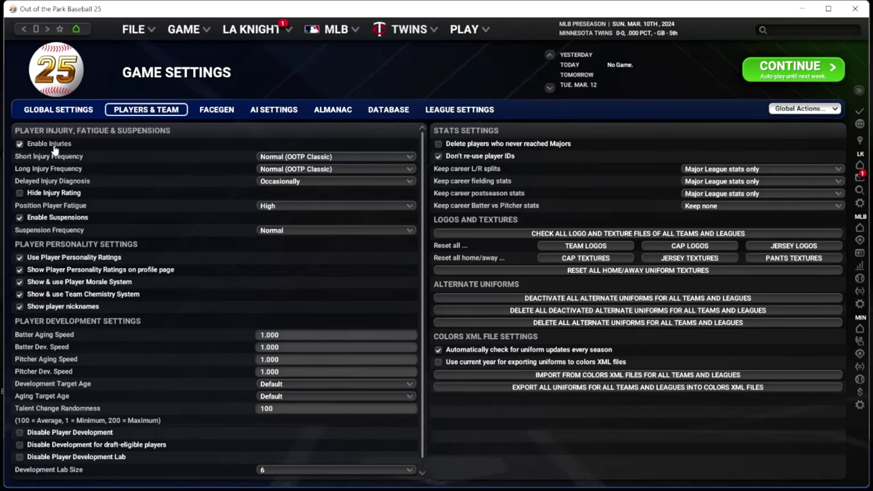
- Keep injury frequencies and Occasionally diagnosis unchanged, and enable personality ratings on profile pages
left_click(301, 157)
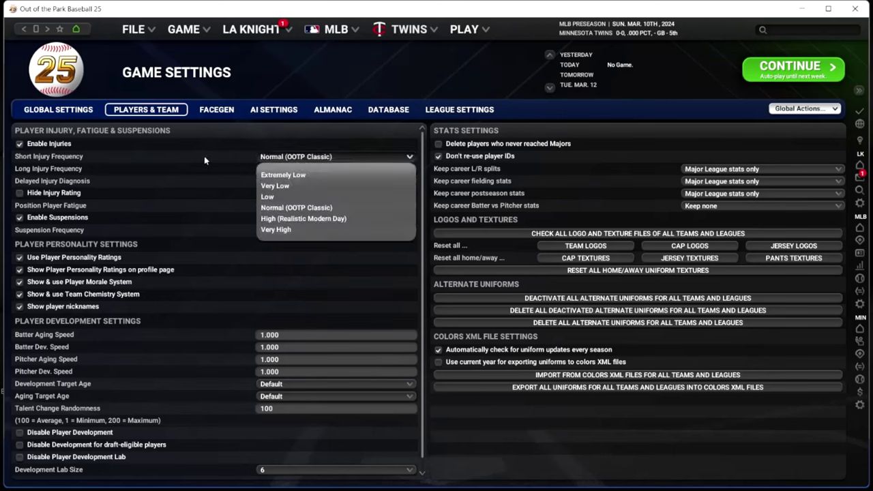
left_click(205, 156)
left_click(298, 169)
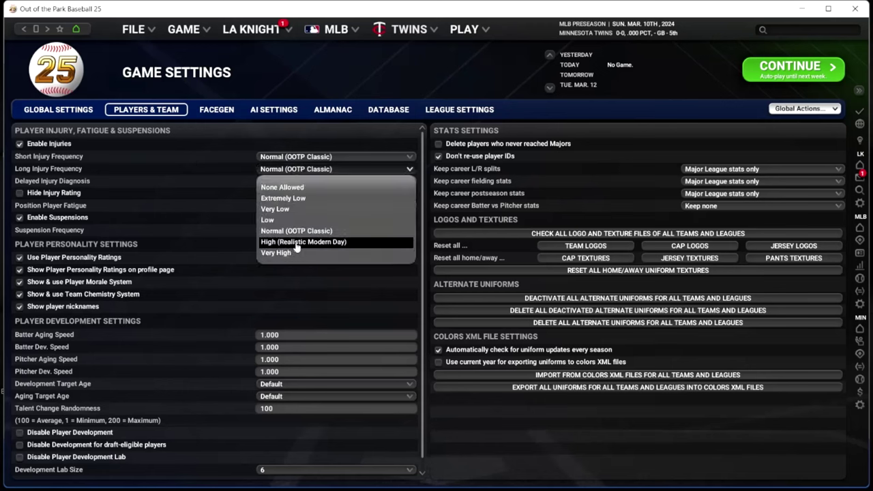
left_click(233, 219)
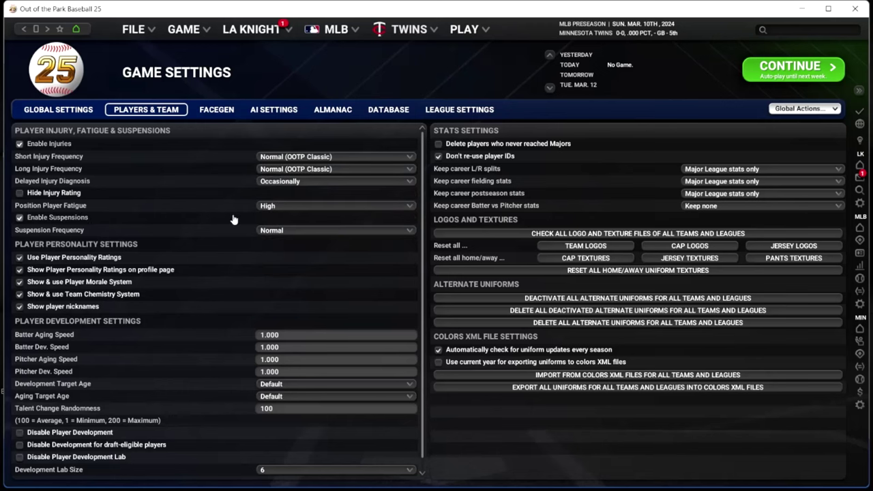
left_click(308, 182)
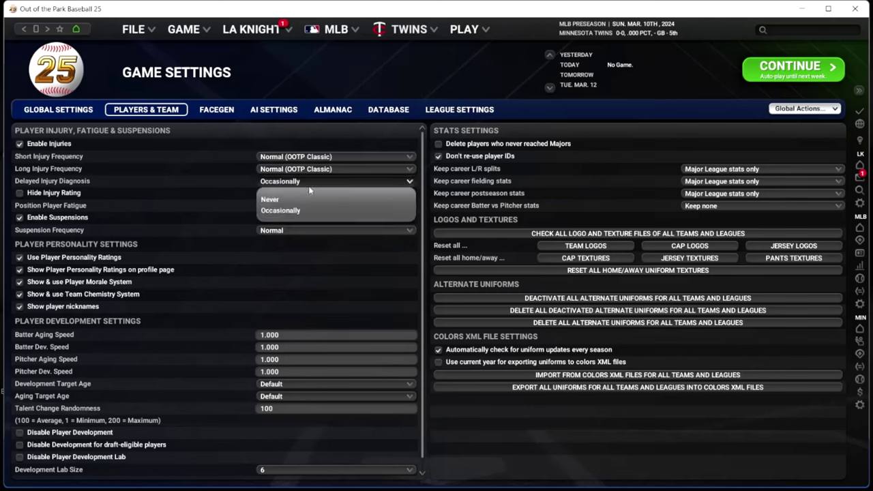
left_click(190, 190)
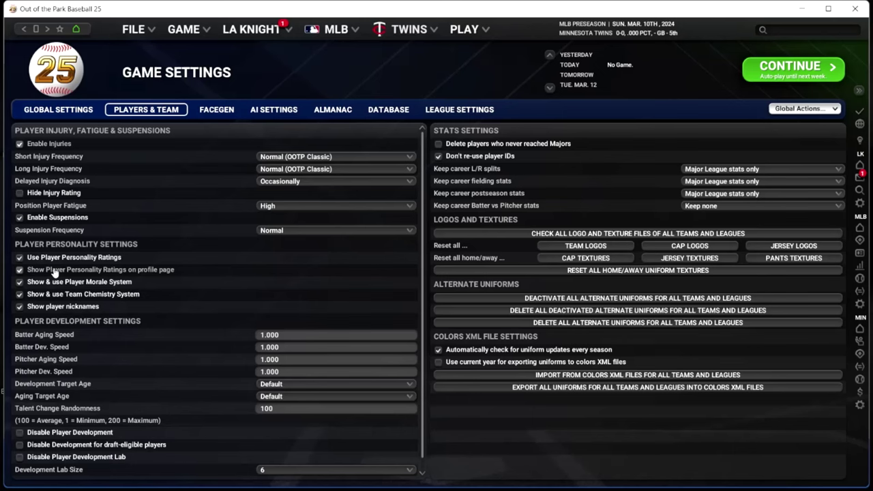
left_click(19, 270)
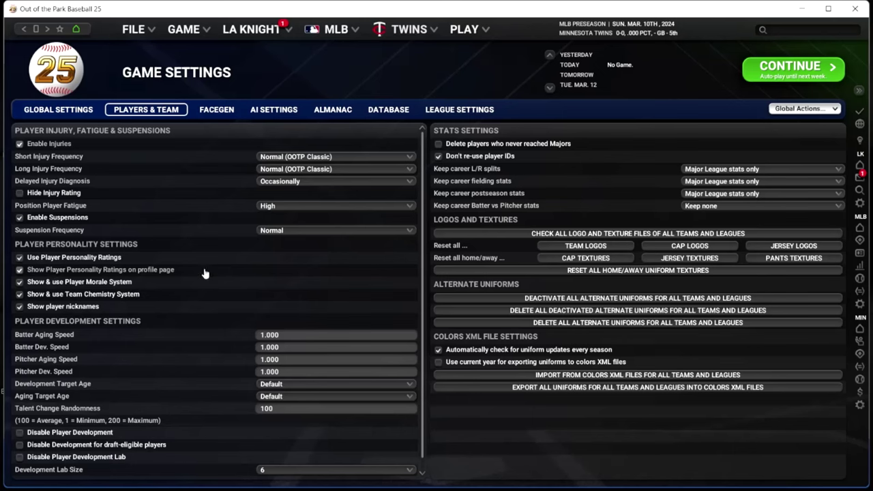